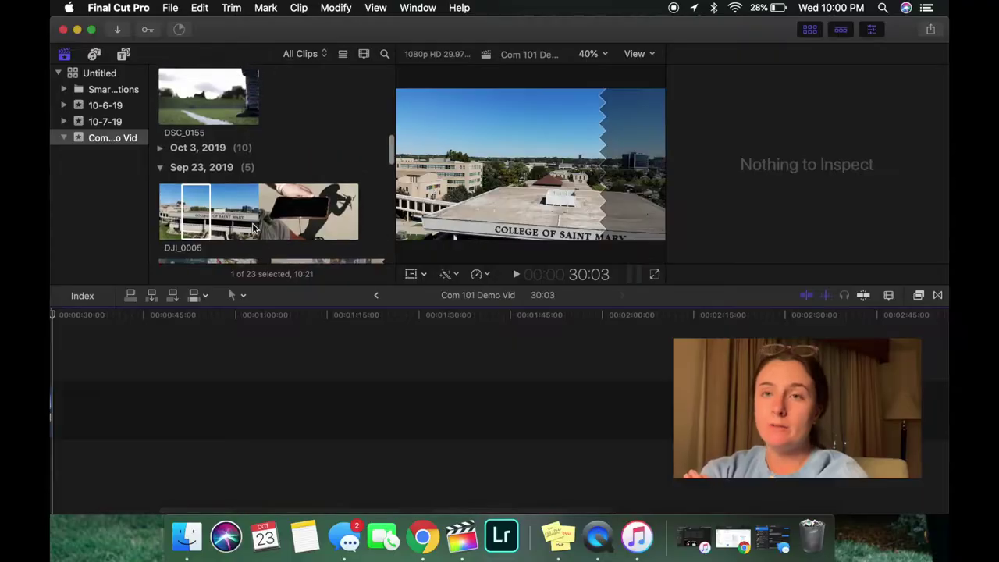
# - Browse the event's clips and preview the DSC_0203 interview clip
pyautogui.scroll(10, 252, 227)
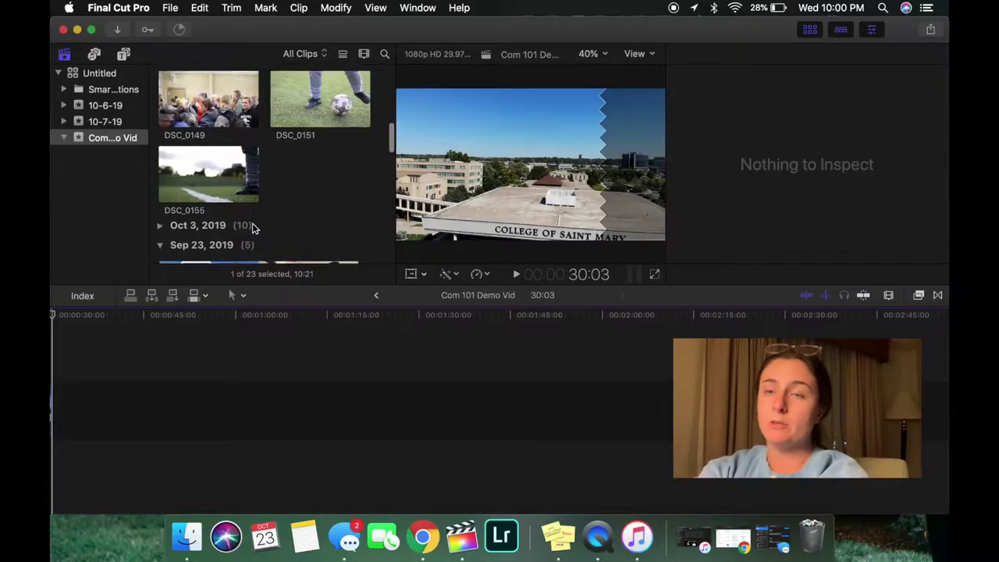
pyautogui.scroll(-3, 252, 227)
pyautogui.scroll(-15, 252, 226)
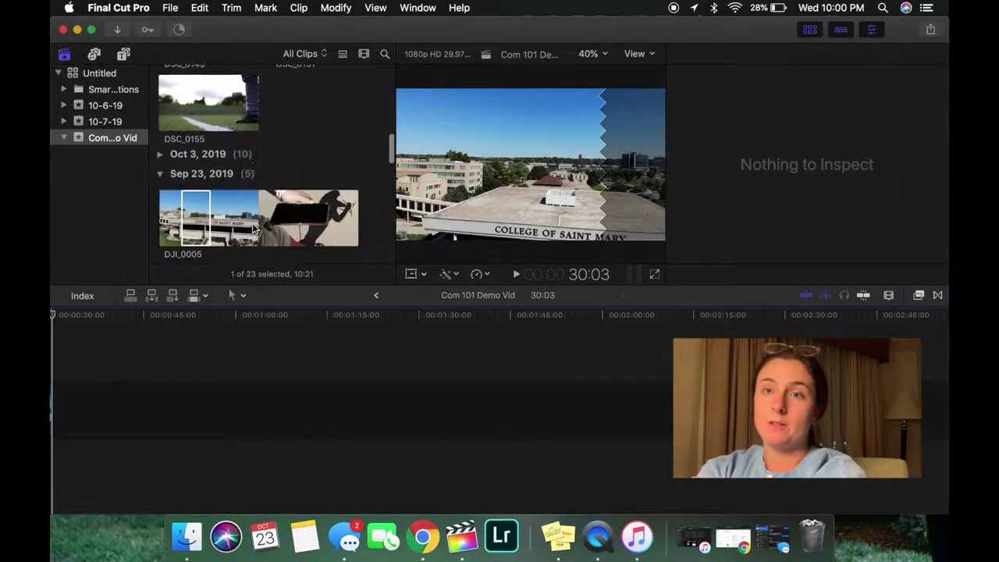
pyautogui.scroll(5, 252, 226)
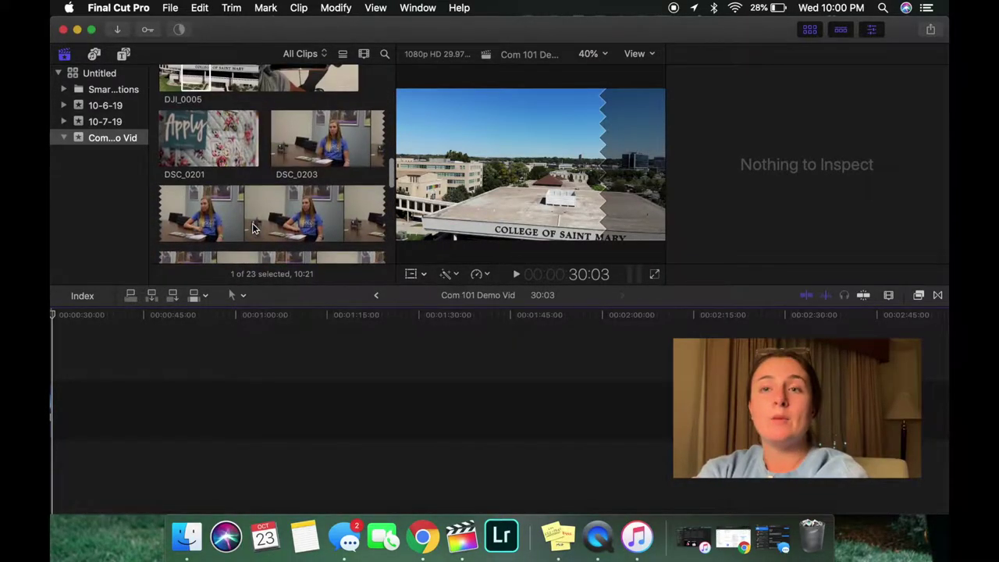
pyautogui.click(159, 204)
pyautogui.scroll(5, 161, 210)
pyautogui.scroll(5, 161, 209)
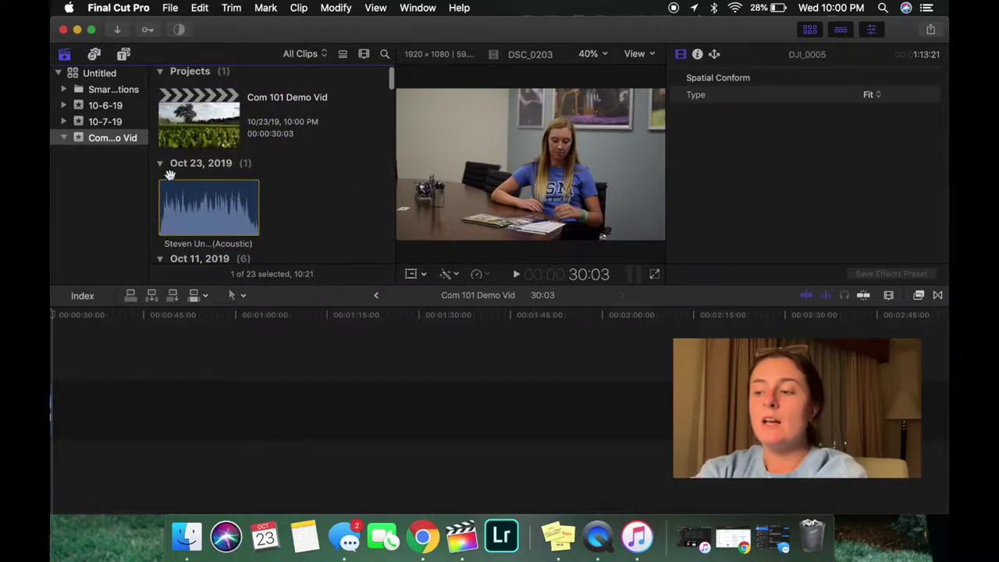
pyautogui.scroll(-5, 220, 206)
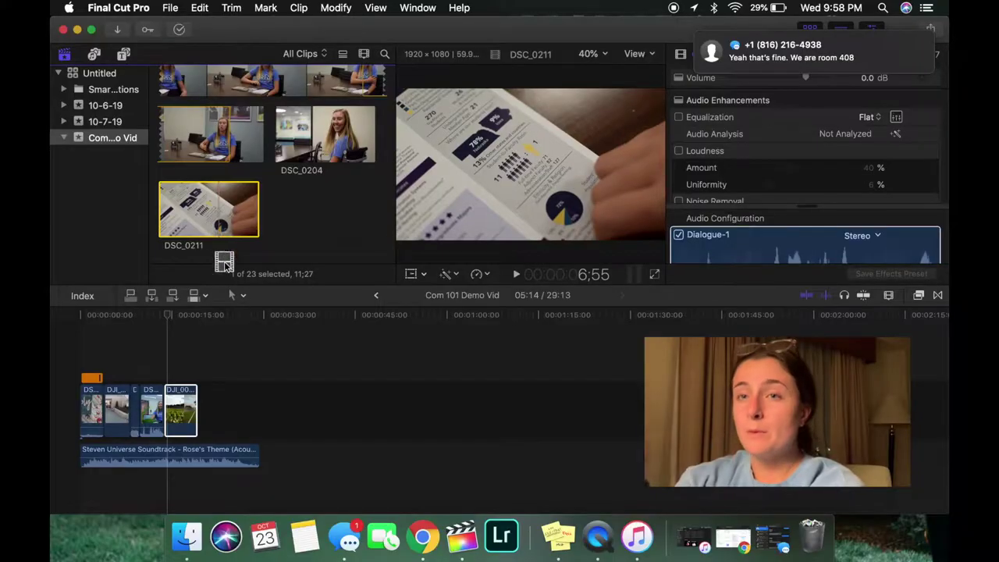
# - Append DSC_0211 after the last timeline clip and trim its edge shorter
pyautogui.moveTo(224, 262); pyautogui.dragTo(193, 422)
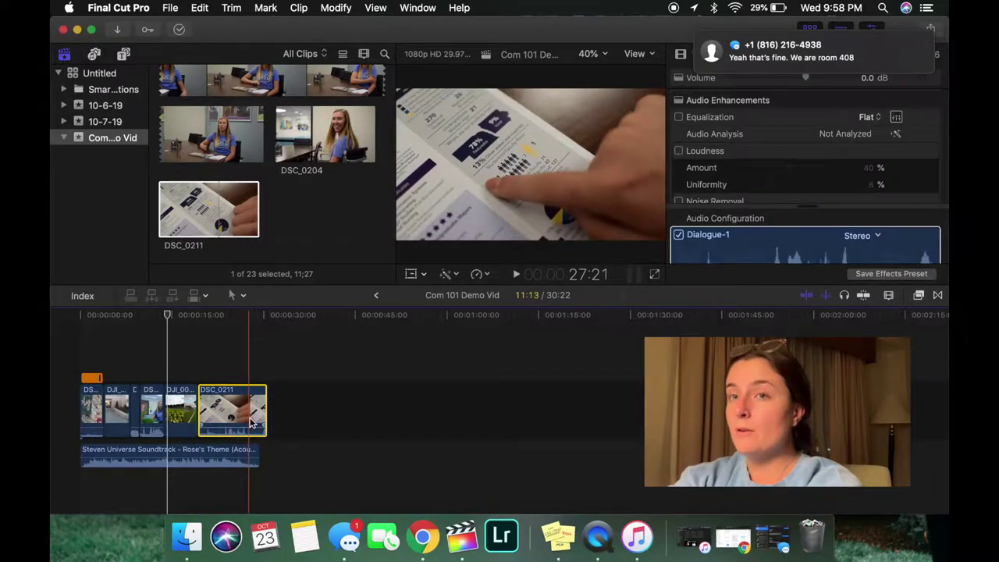
pyautogui.moveTo(215, 408); pyautogui.dragTo(243, 413)
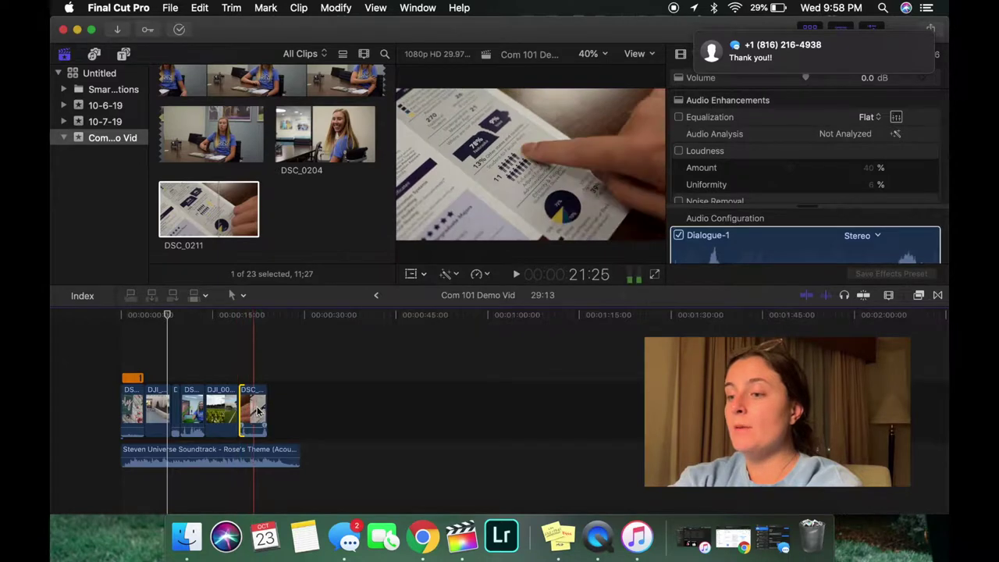
pyautogui.scroll(3, 324, 219)
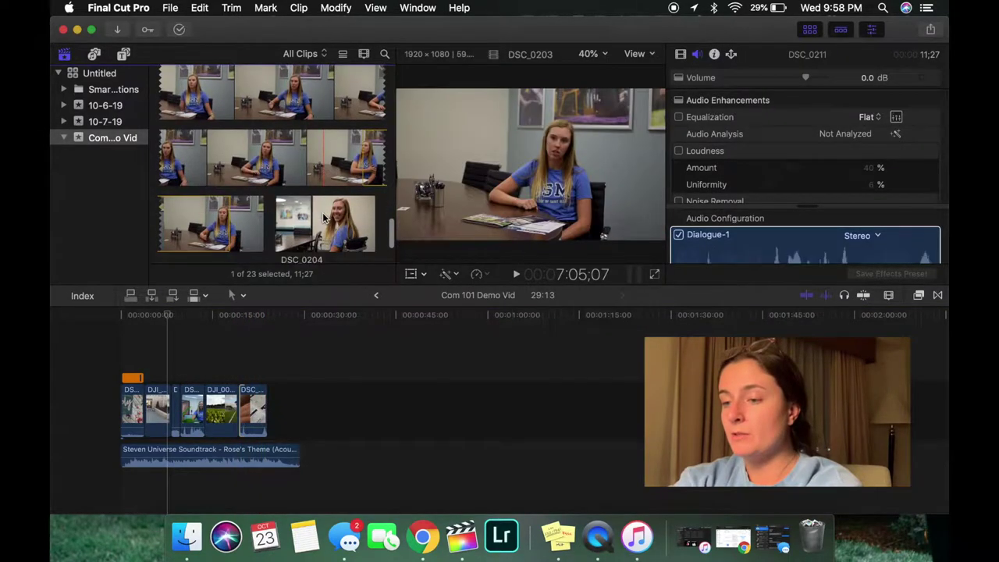
pyautogui.scroll(-3, 328, 214)
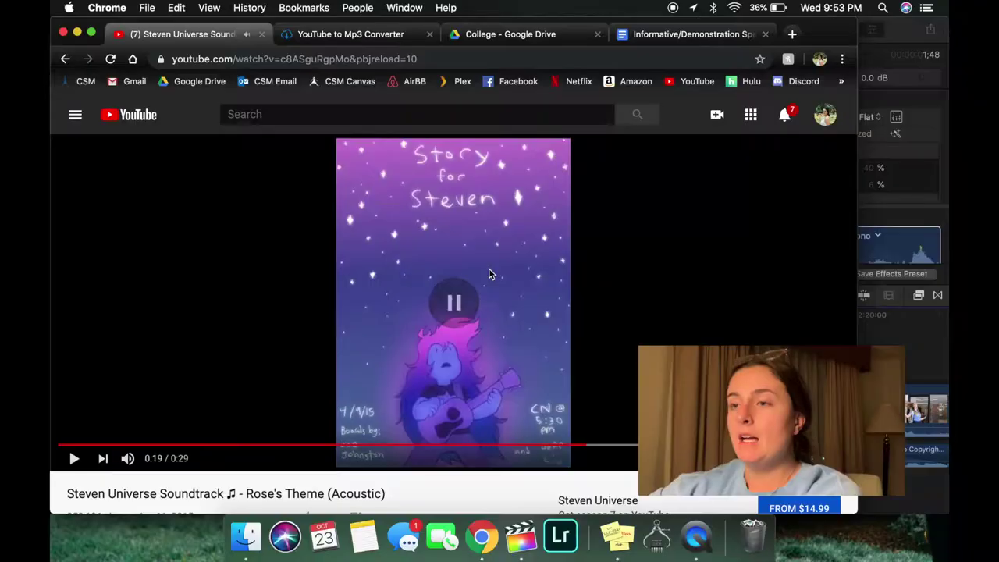
# - Copy the Rose's Theme (Acoustic) video URL and download it as MP3 on ytmp3.cc
pyautogui.click(356, 59)
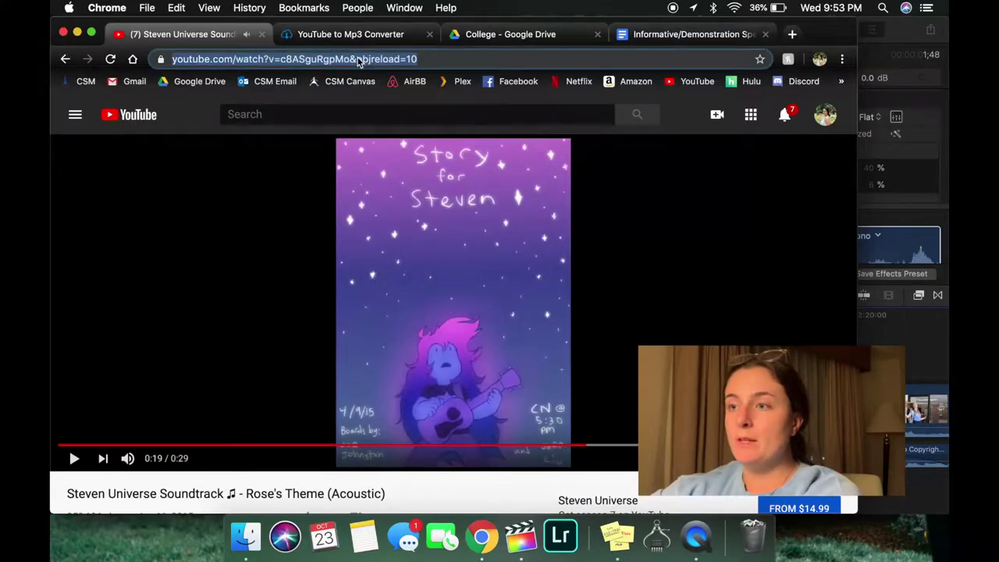
pyautogui.click(359, 34)
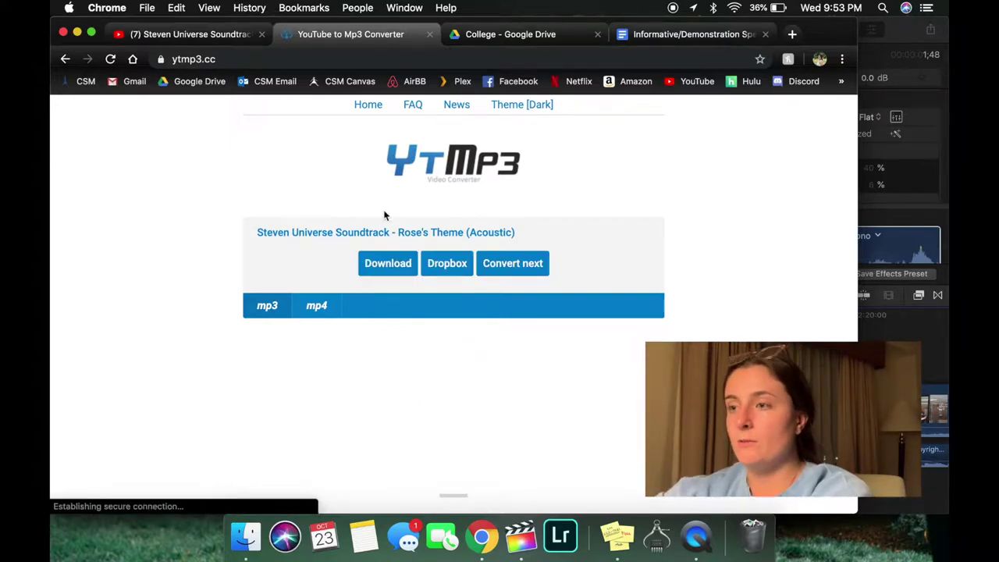
pyautogui.click(387, 268)
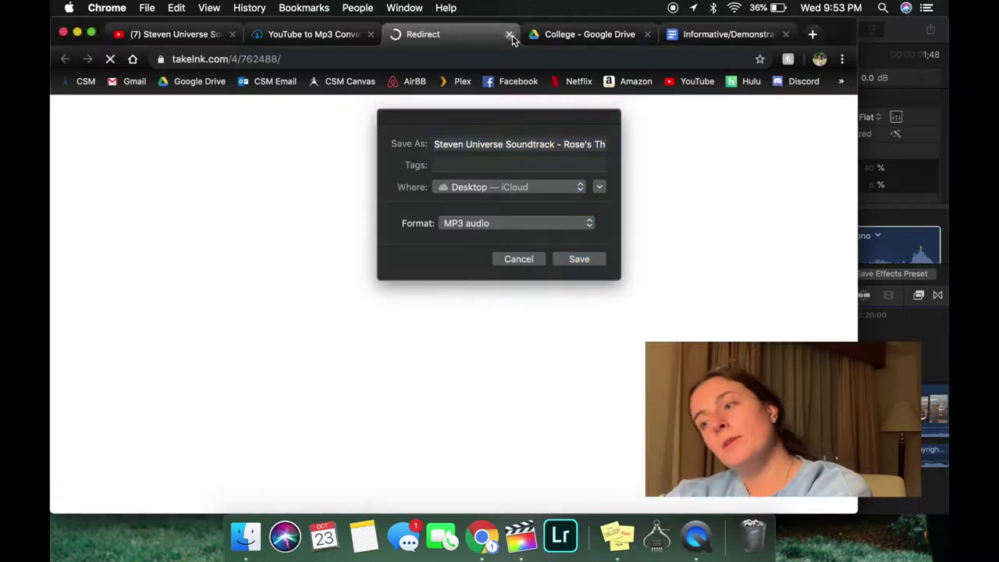
# - Save the MP3 to the Desktop and bring Final Cut Pro back beside it
pyautogui.click(509, 35)
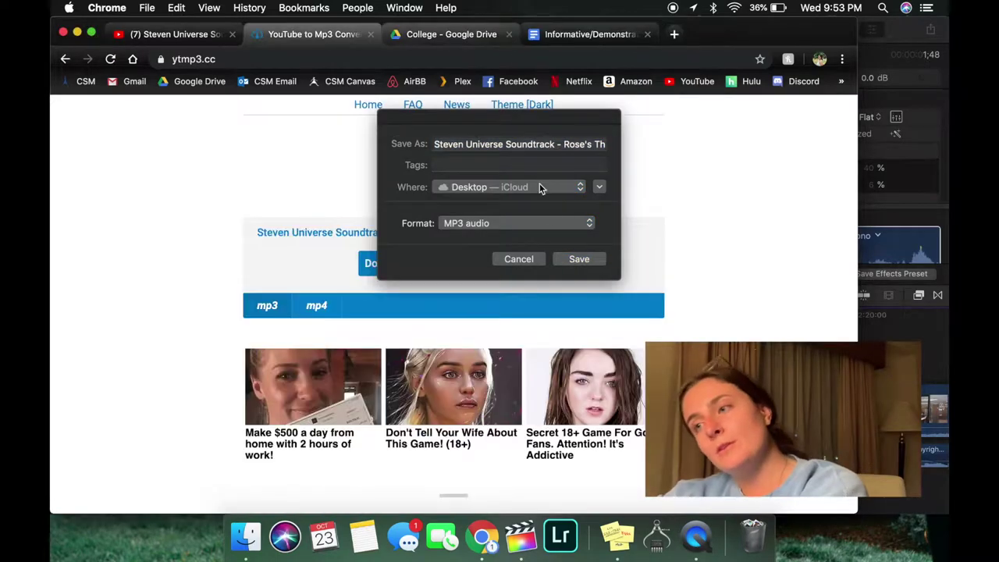
pyautogui.click(579, 259)
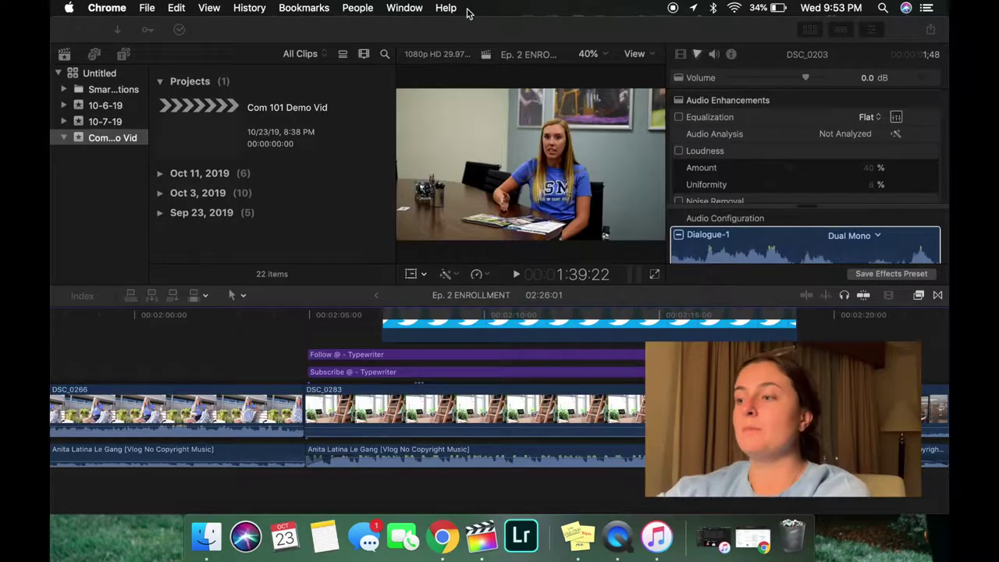
pyautogui.click(474, 55)
pyautogui.moveTo(474, 31); pyautogui.dragTo(687, 131)
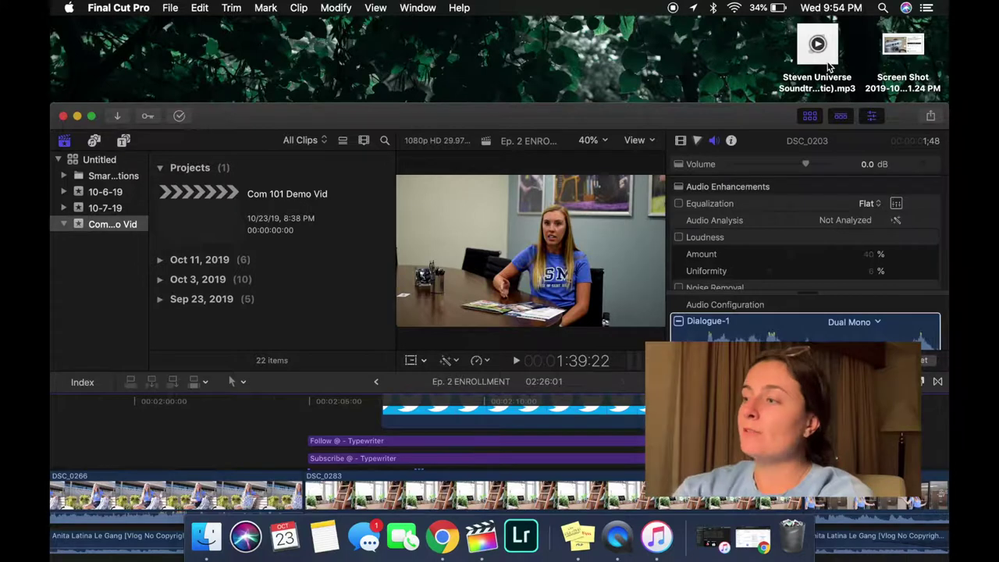
# - Import the Rose's Theme MP3 and place the Apply clip at the timeline start for Custom Speed
pyautogui.moveTo(547, 168); pyautogui.dragTo(294, 286)
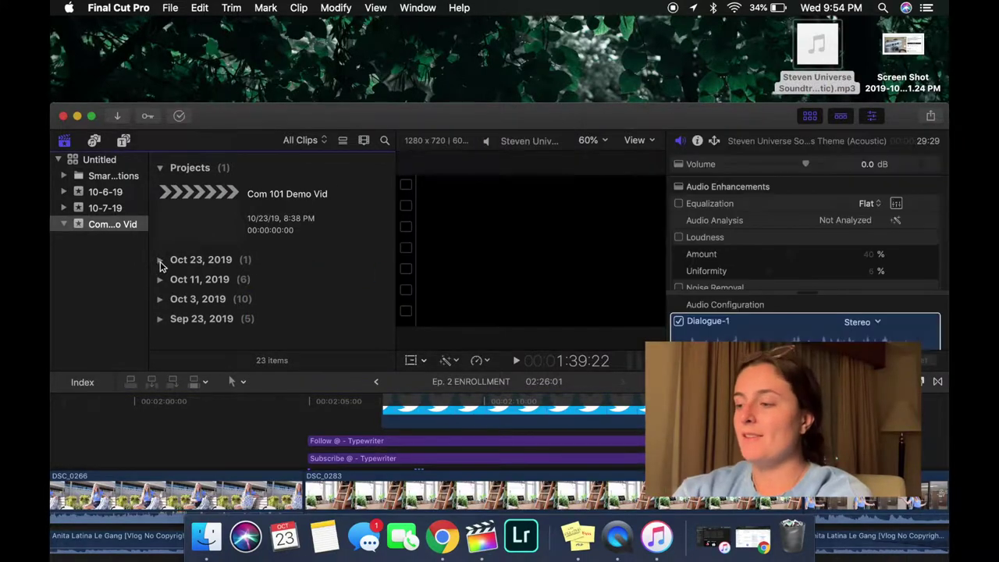
pyautogui.click(160, 261)
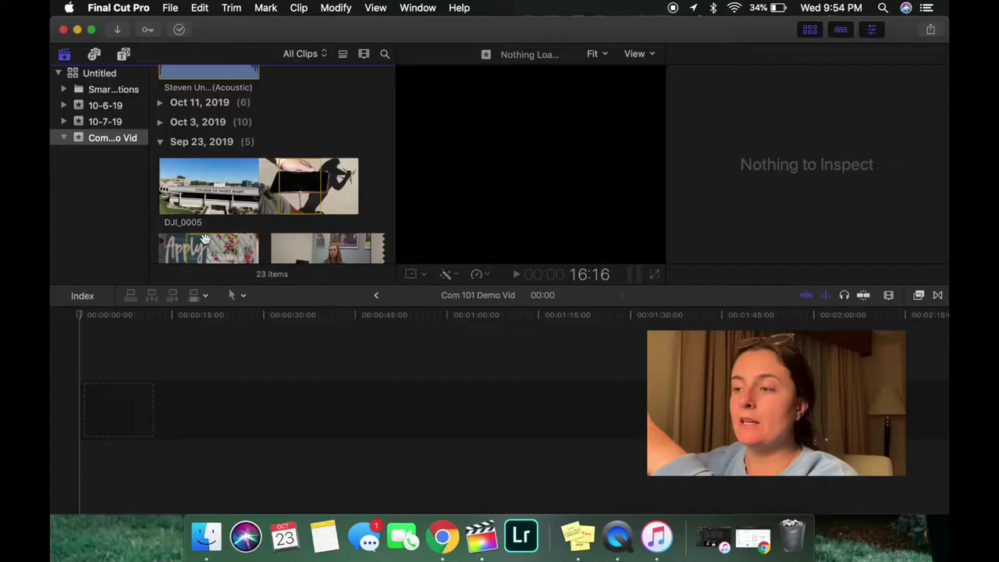
pyautogui.moveTo(209, 248); pyautogui.dragTo(88, 383)
pyautogui.hotkey('ctrl', 'alt', 'r')
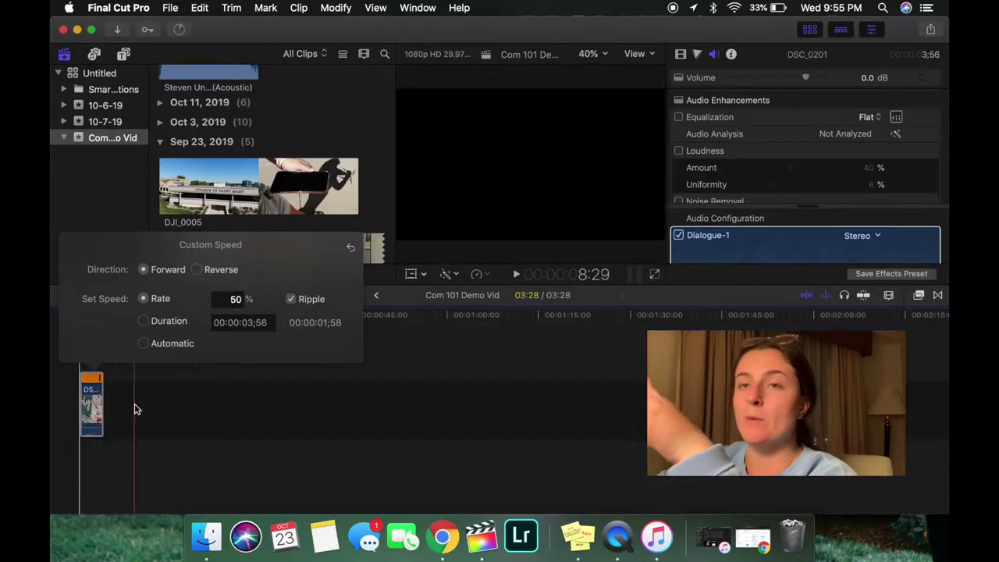
# - Apply the 50% speed and add DJI_0008 right after the Apply clip
pyautogui.press('Escape')
pyautogui.scroll(-5, 312, 171)
pyautogui.click(363, 115)
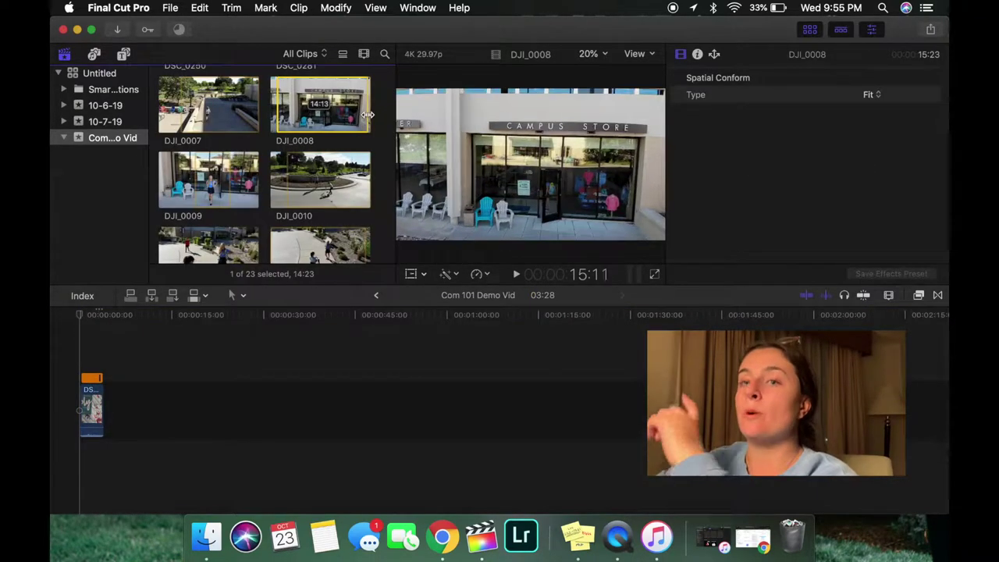
pyautogui.moveTo(344, 109); pyautogui.dragTo(116, 402)
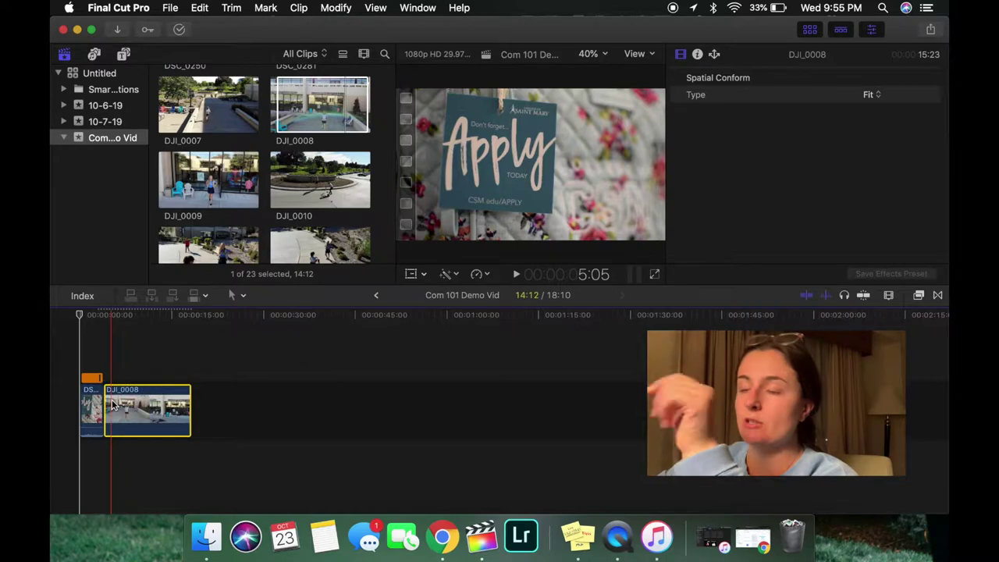
# - Lay the Rose's Theme music underneath the video clips
pyautogui.scroll(10, 271, 107)
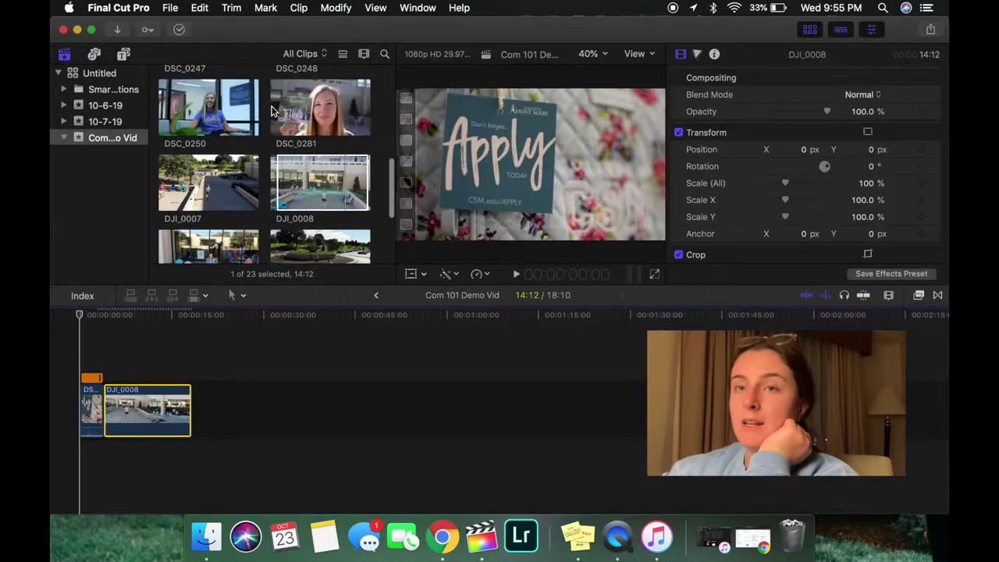
pyautogui.moveTo(209, 125); pyautogui.dragTo(62, 457)
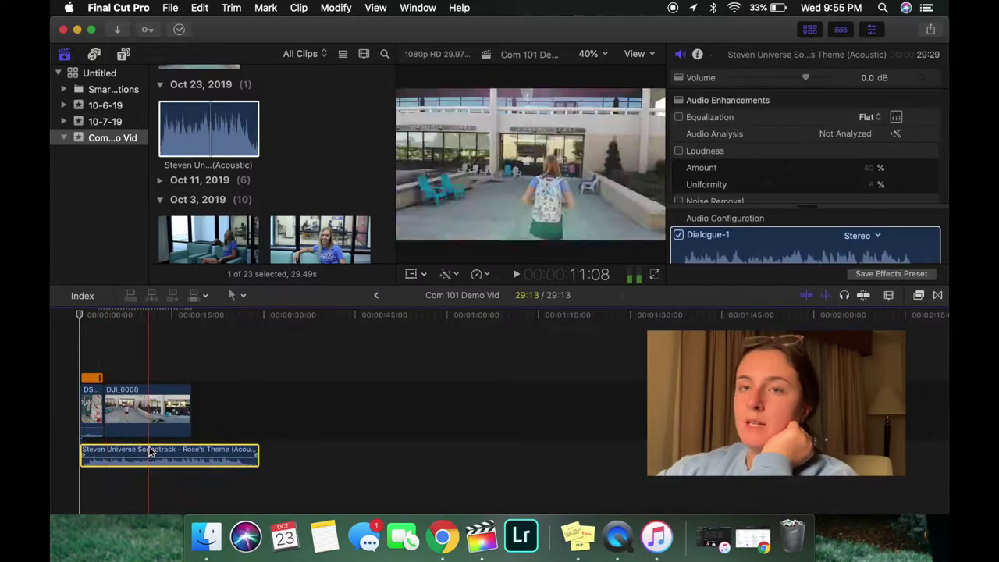
pyautogui.click(143, 417)
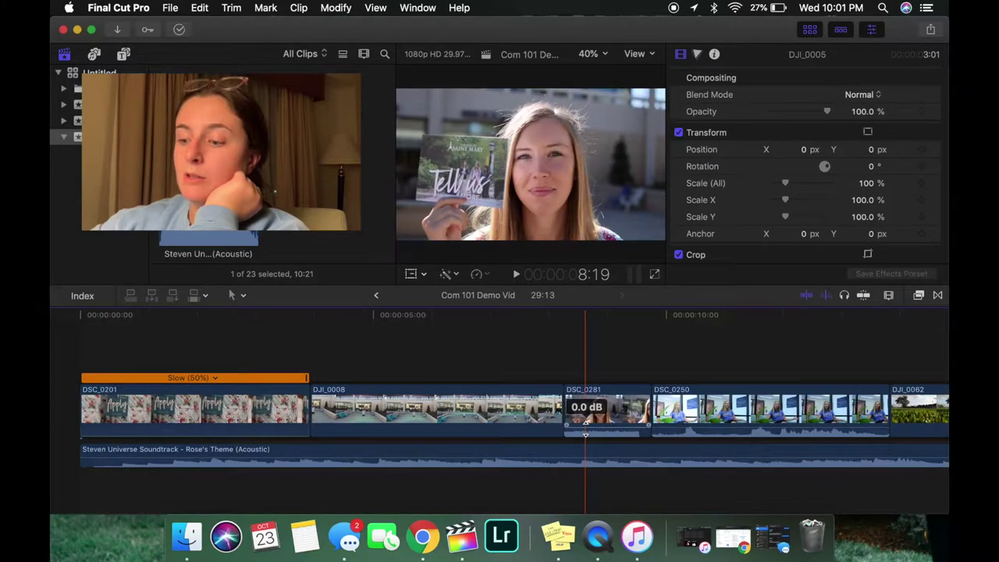
# - Blade the soundtrack at both edges of DSC_0250 and drop that piece to -10 dB
pyautogui.hscroll(10, 617, 429)
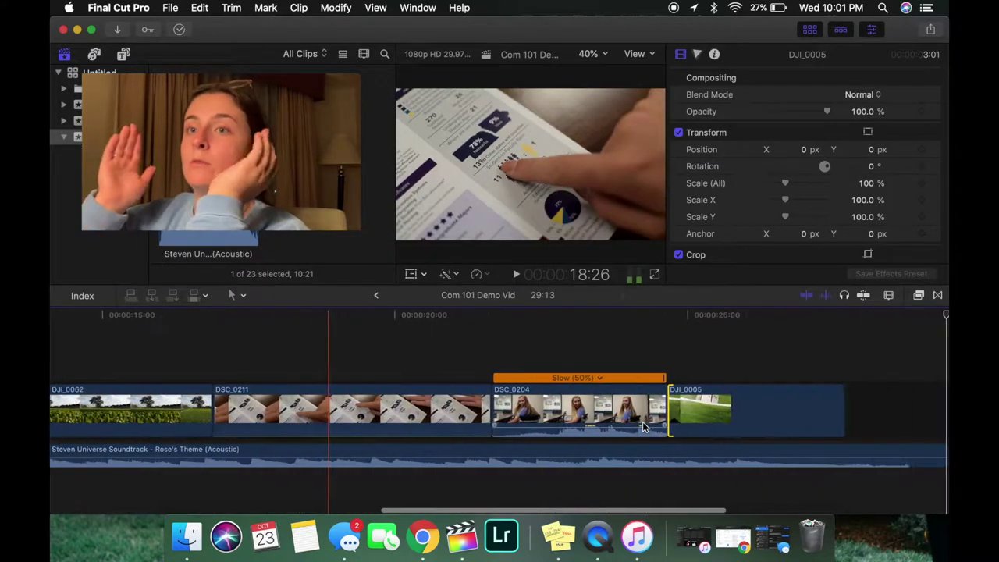
pyautogui.hscroll(-10, 593, 433)
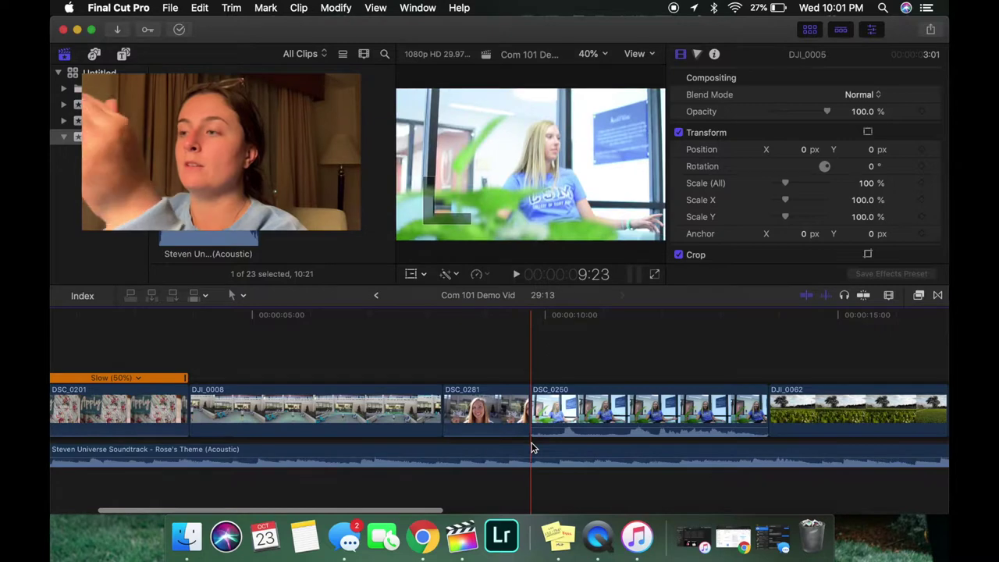
pyautogui.click(533, 449)
pyautogui.press('super+b')
pyautogui.press('super+b')
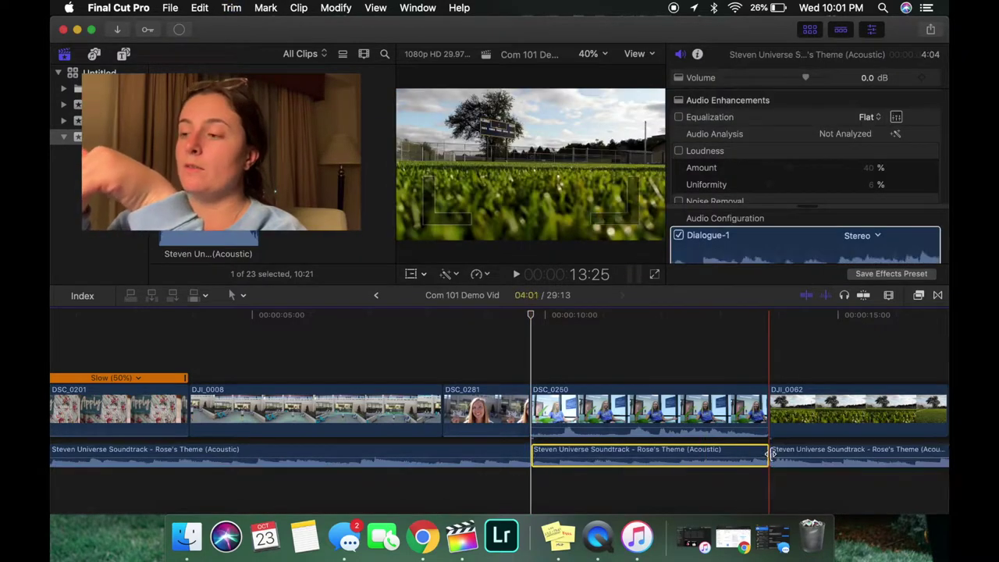
pyautogui.moveTo(806, 78); pyautogui.dragTo(788, 82)
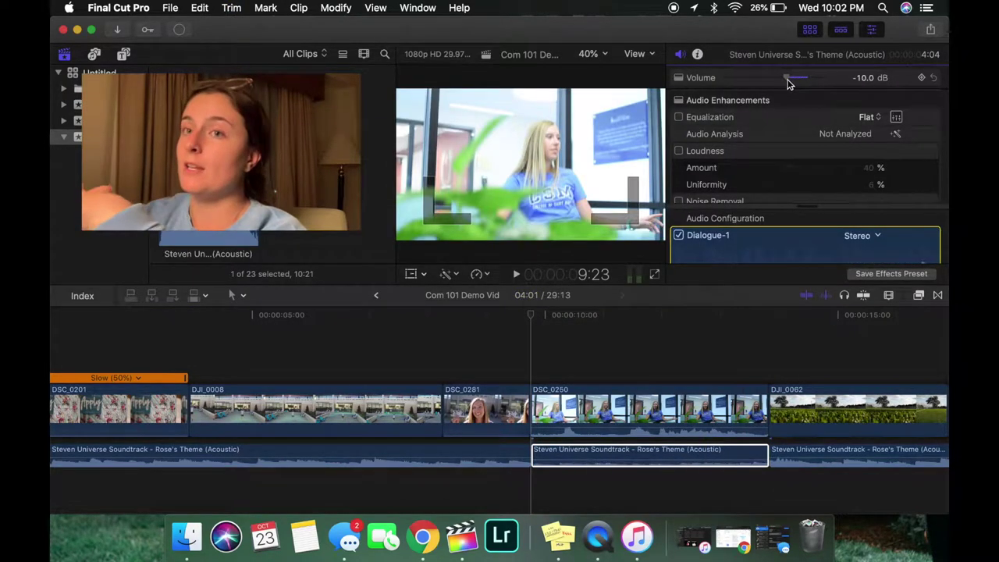
pyautogui.hscroll(2, 882, 334)
pyautogui.hscroll(-2, 882, 335)
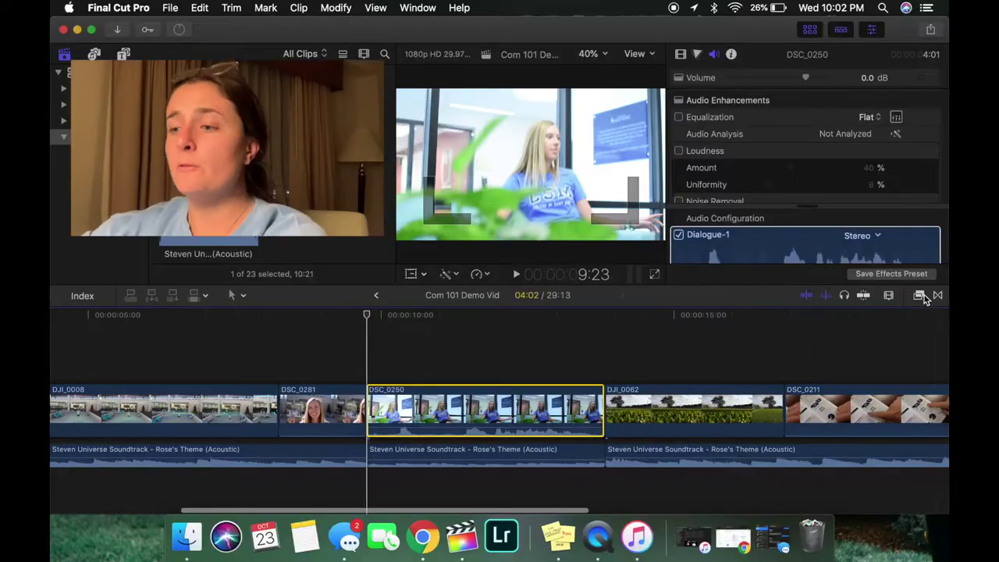
# - Apply the Compressor audio effect to DSC_0250
pyautogui.click(921, 297)
pyautogui.scroll(-10, 889, 370)
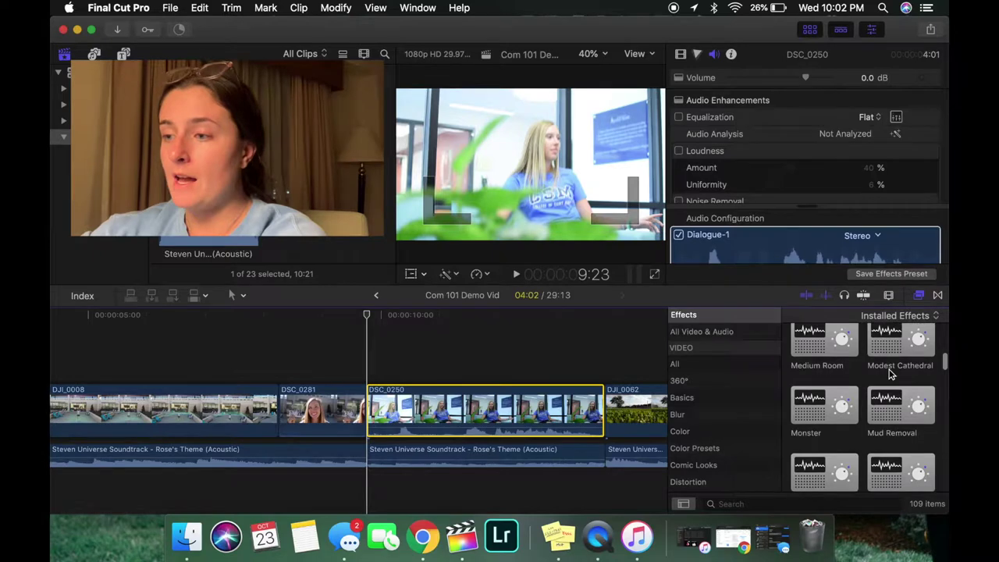
pyautogui.scroll(-4, 888, 376)
pyautogui.click(888, 380)
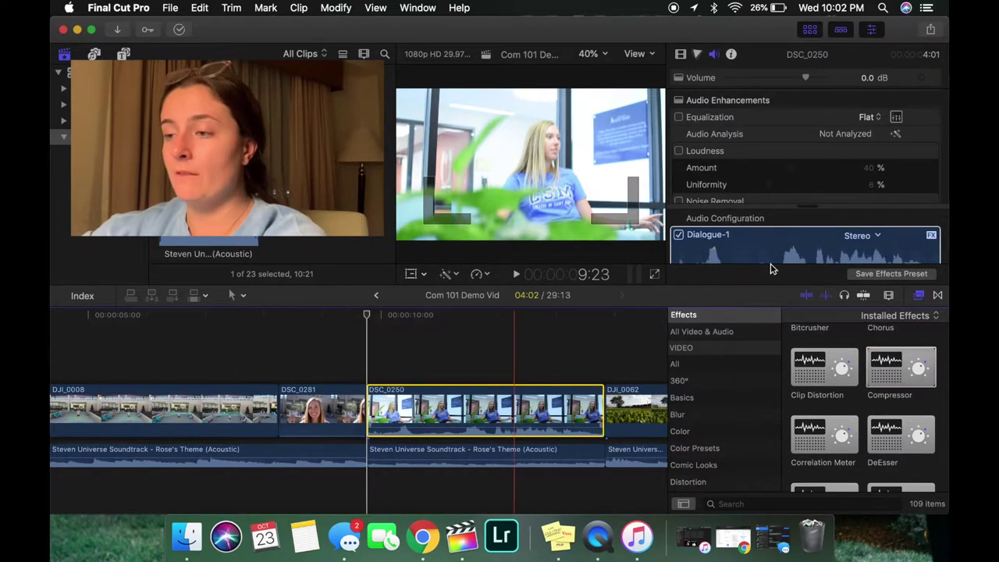
pyautogui.click(918, 296)
# - Set the Compressor to the 04 Voice > Vocal Compressor 01 preset
pyautogui.scroll(-4, 827, 167)
pyautogui.click(860, 167)
pyautogui.moveTo(819, 241)
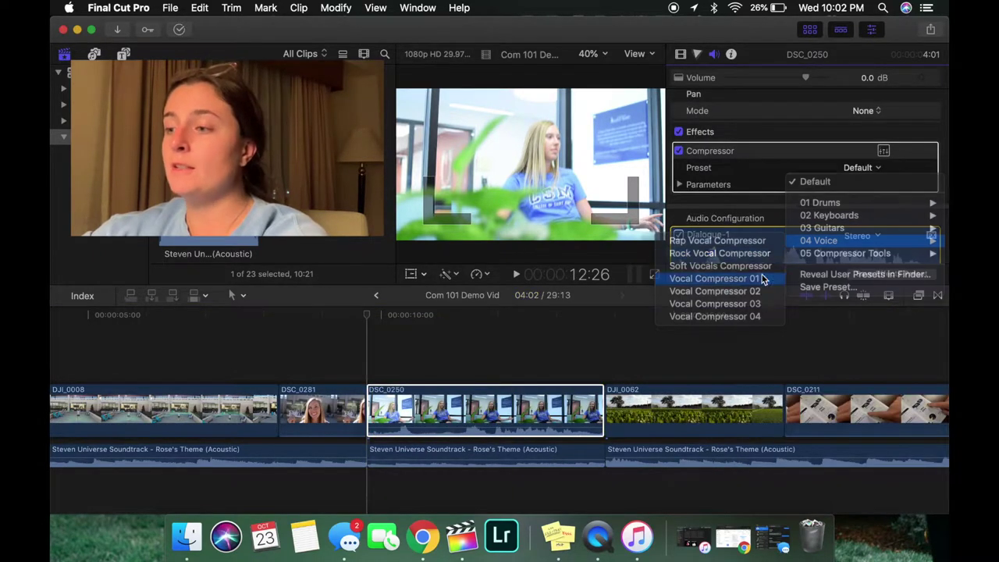
pyautogui.click(760, 279)
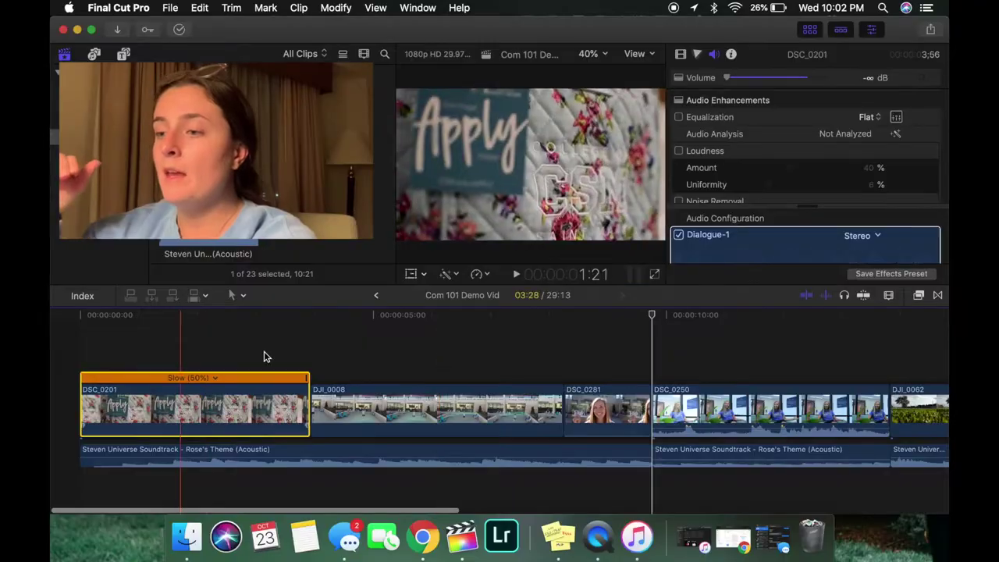
# - Add a Color Board correction to DSC_0281 and bring up its exposure controls
pyautogui.click(263, 356)
pyautogui.click(696, 53)
pyautogui.click(779, 100)
pyautogui.click(851, 102)
pyautogui.click(426, 410)
pyautogui.press('ctrl+super+s')
pyautogui.click(618, 407)
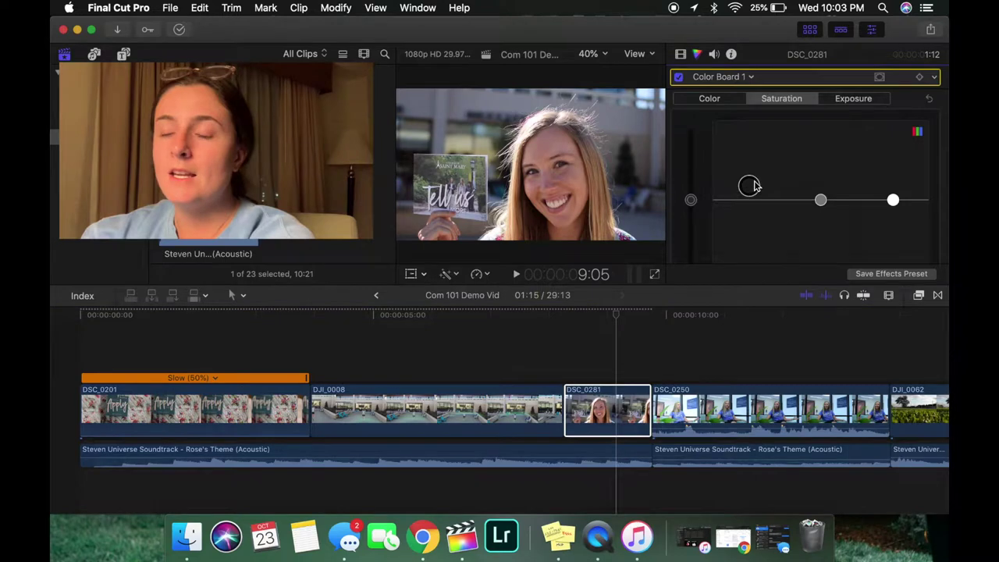
pyautogui.click(853, 98)
# - Nudge DSC_0250's exposure in the Color Board, then view its saturation controls
pyautogui.hscroll(3, 662, 402)
pyautogui.click(636, 406)
pyautogui.click(448, 273)
pyautogui.click(762, 218)
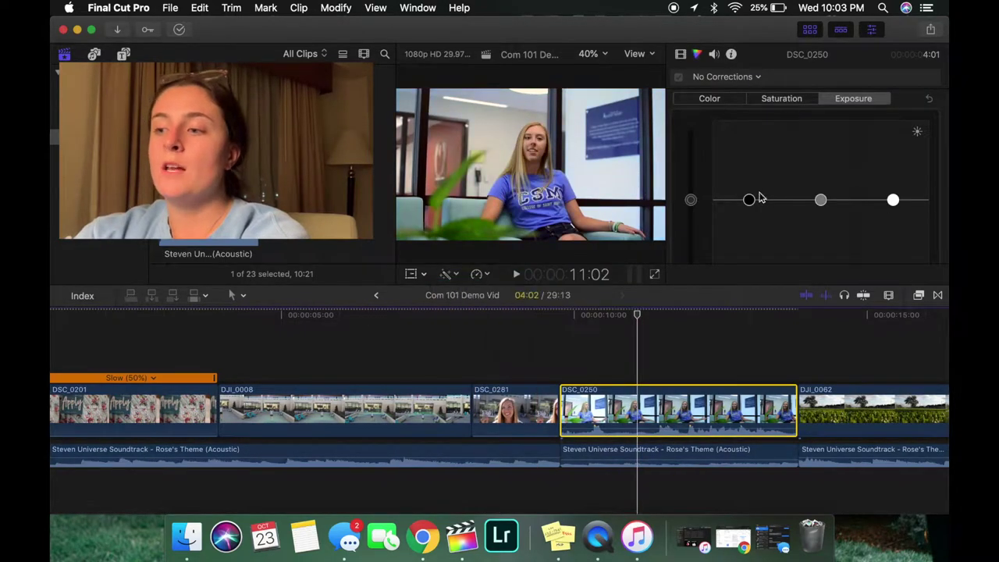
pyautogui.moveTo(748, 199); pyautogui.dragTo(748, 214)
pyautogui.click(781, 99)
# - Lower DSC_0211's exposure with the Color Board exposure puck
pyautogui.hscroll(5, 725, 390)
pyautogui.click(755, 454)
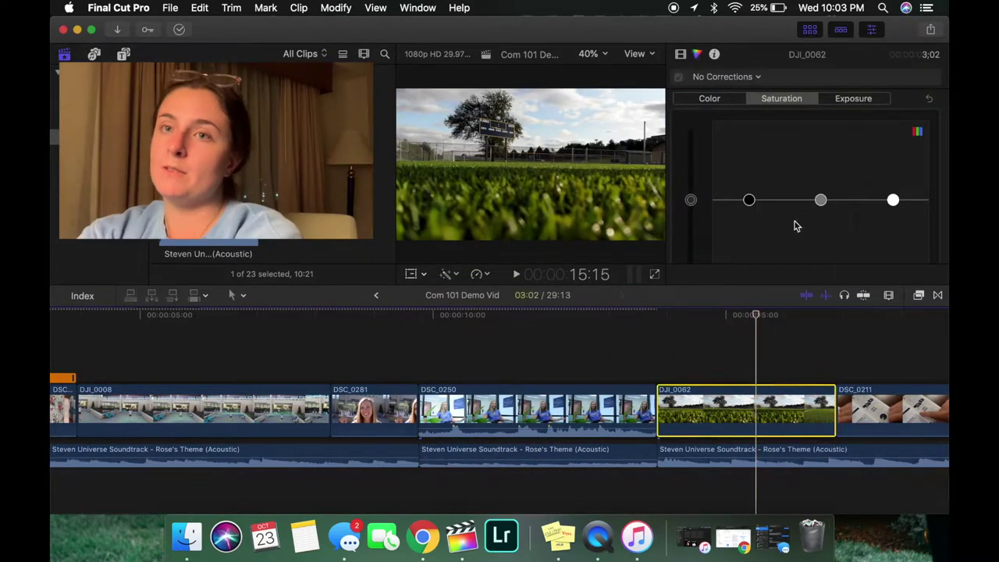
pyautogui.click(852, 99)
pyautogui.hscroll(8, 728, 330)
pyautogui.click(611, 406)
pyautogui.moveTo(748, 199); pyautogui.dragTo(748, 211)
pyautogui.click(755, 406)
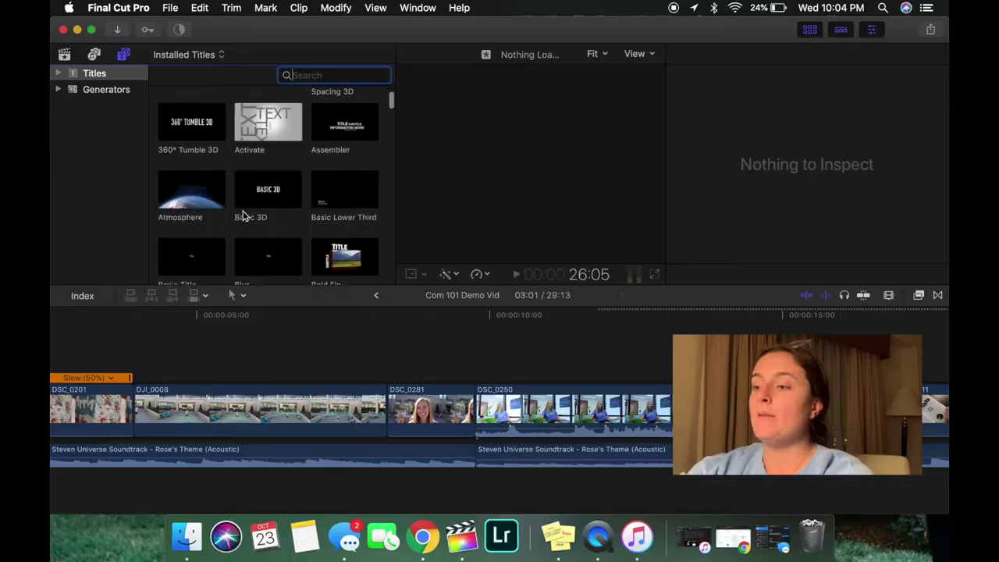
pyautogui.scroll(-2, 242, 216)
# - Place the Clouds title above DSC_0250 in the timeline
pyautogui.scroll(-1, 243, 215)
pyautogui.click(187, 149)
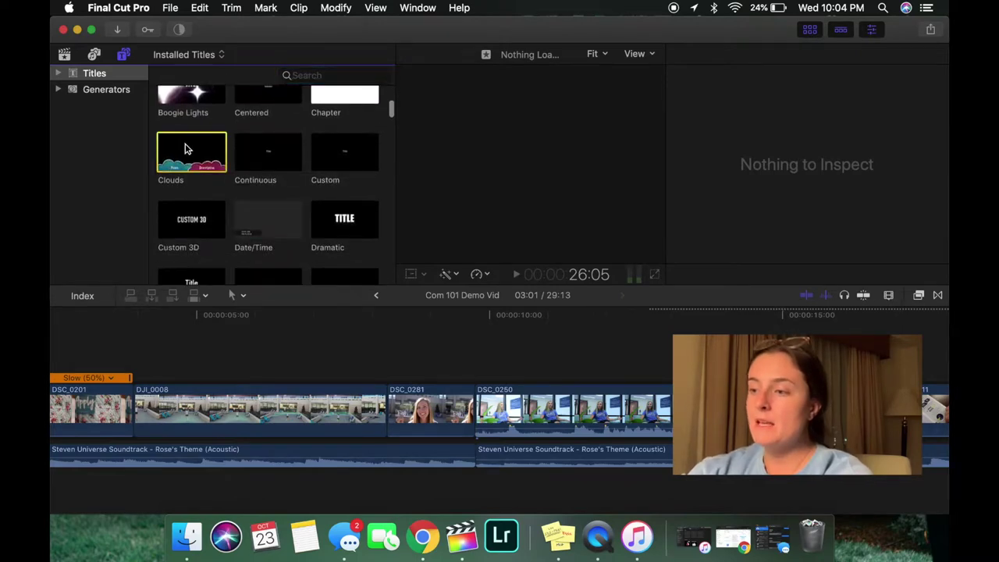
pyautogui.moveTo(174, 165); pyautogui.dragTo(482, 379)
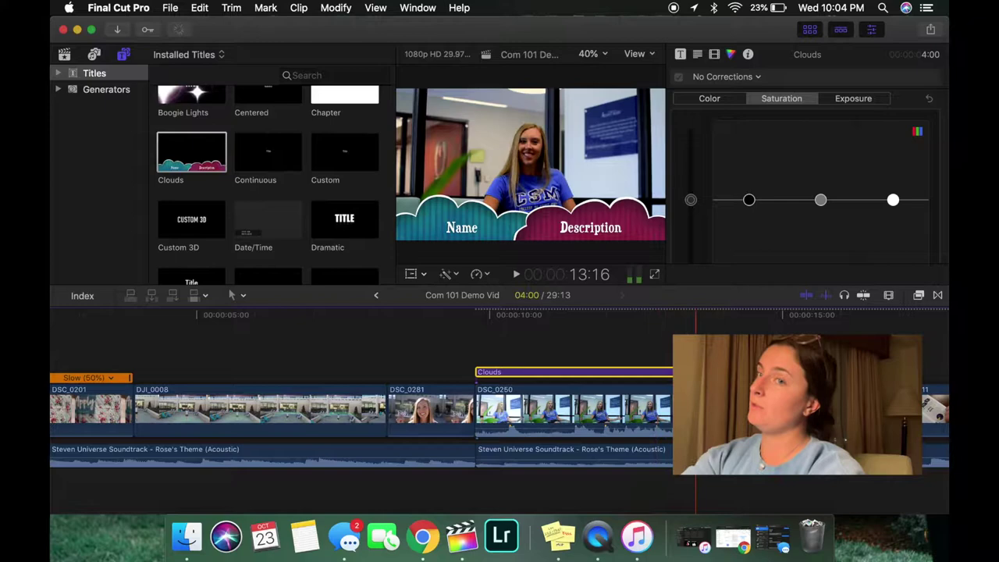
pyautogui.click(569, 347)
# - Replace the title's name and description with the interviewee's first and last name; trim to 2:28
pyautogui.click(464, 228)
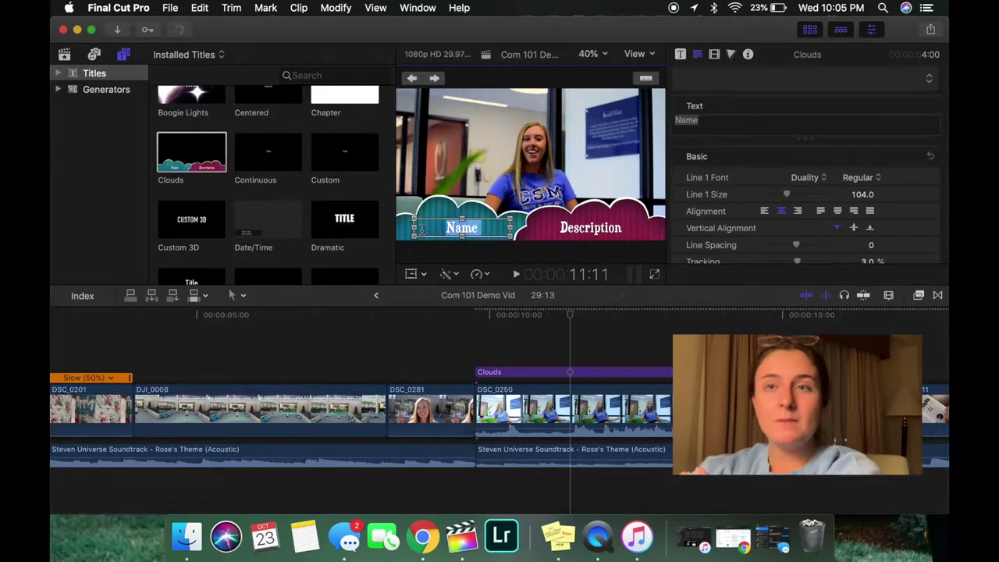
pyautogui.click(591, 227)
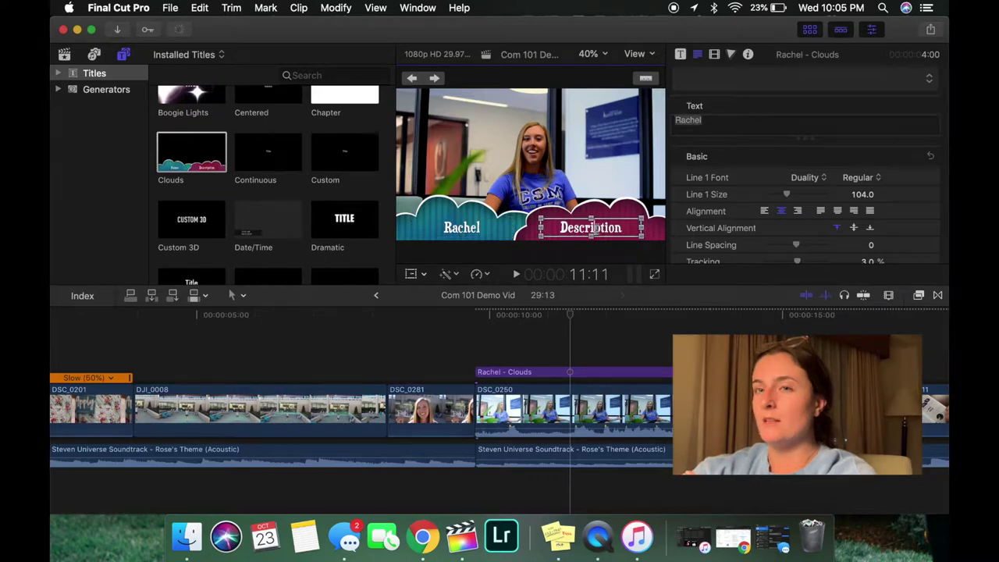
pyautogui.doubleClick(625, 229)
pyautogui.doubleClick(591, 227)
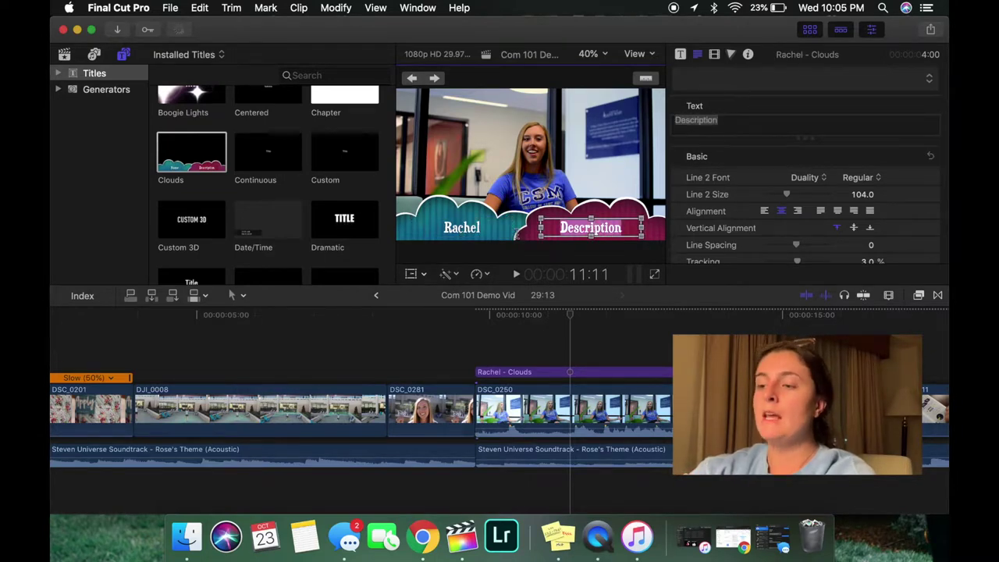
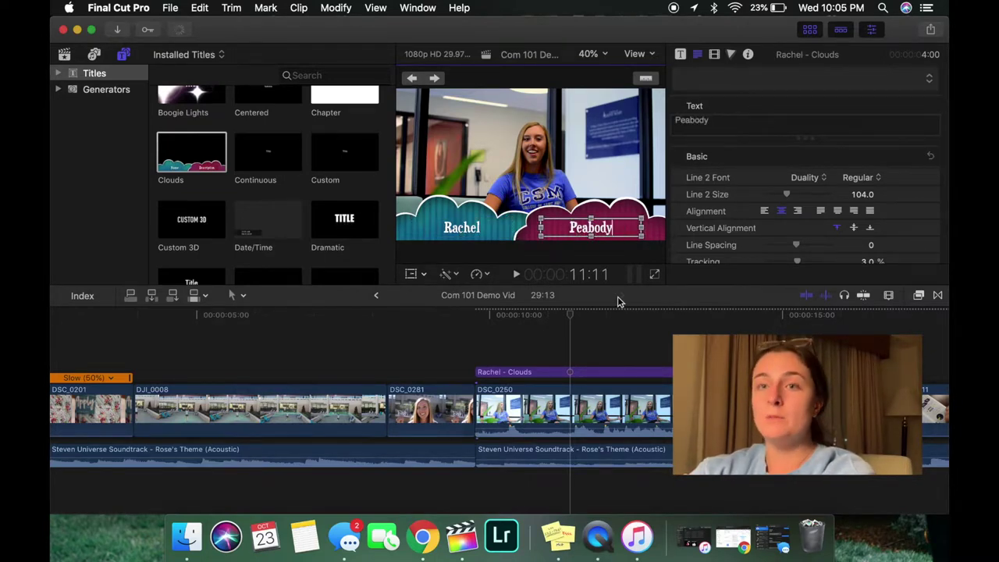
pyautogui.moveTo(706, 372); pyautogui.dragTo(645, 372)
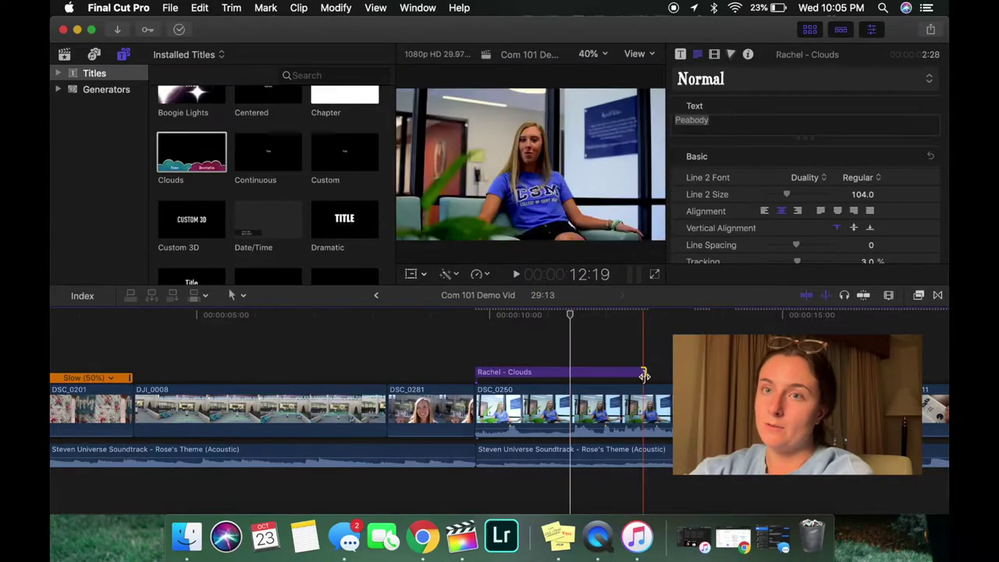